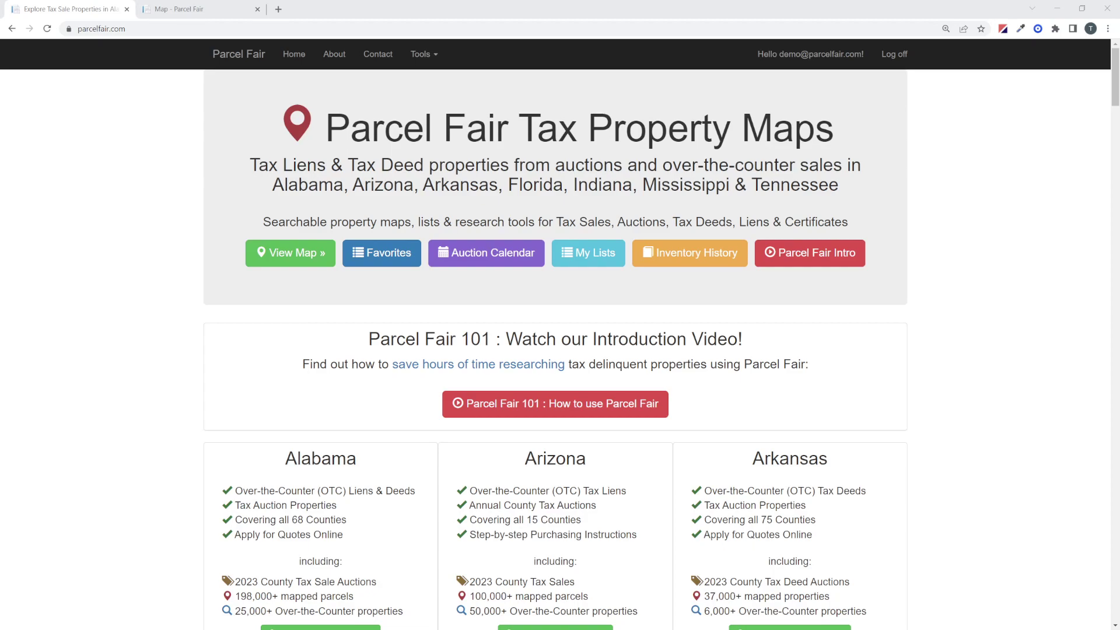
# - Show all 8,973 Lake County tax-auction parcels on the map, zoomed toward Gary, with no filters
pyautogui.click(181, 9)
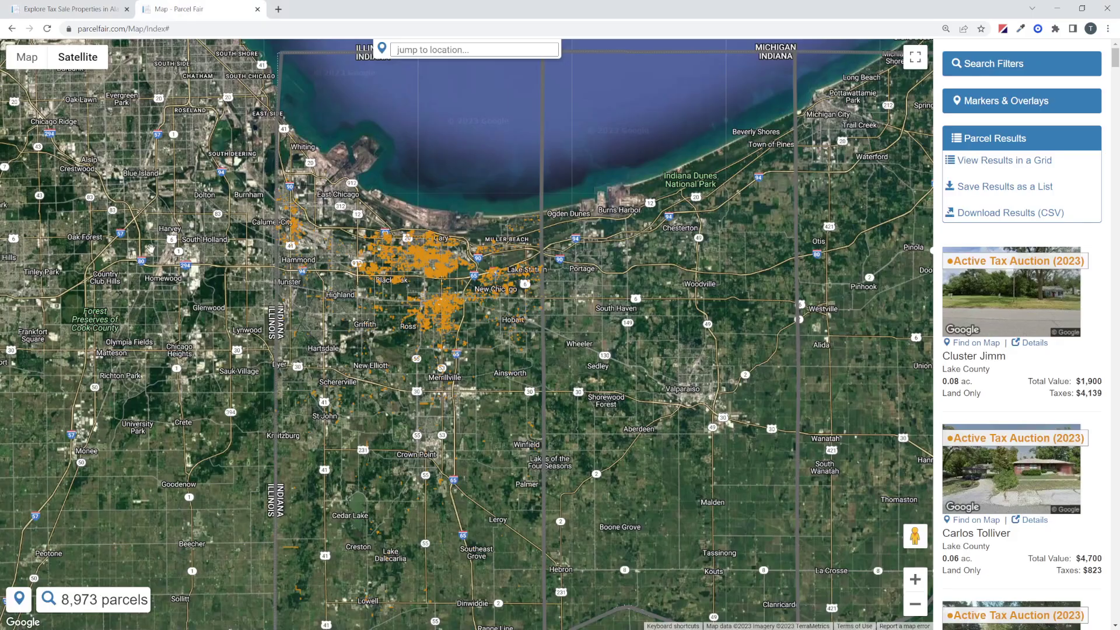
pyautogui.scroll(1, 410, 289)
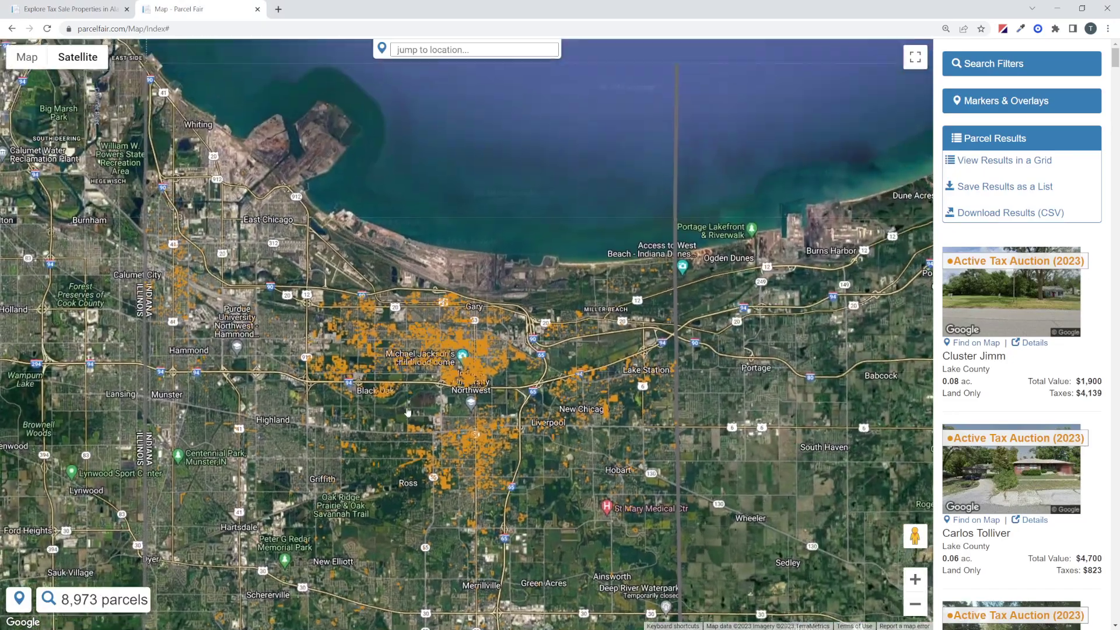
pyautogui.click(85, 601)
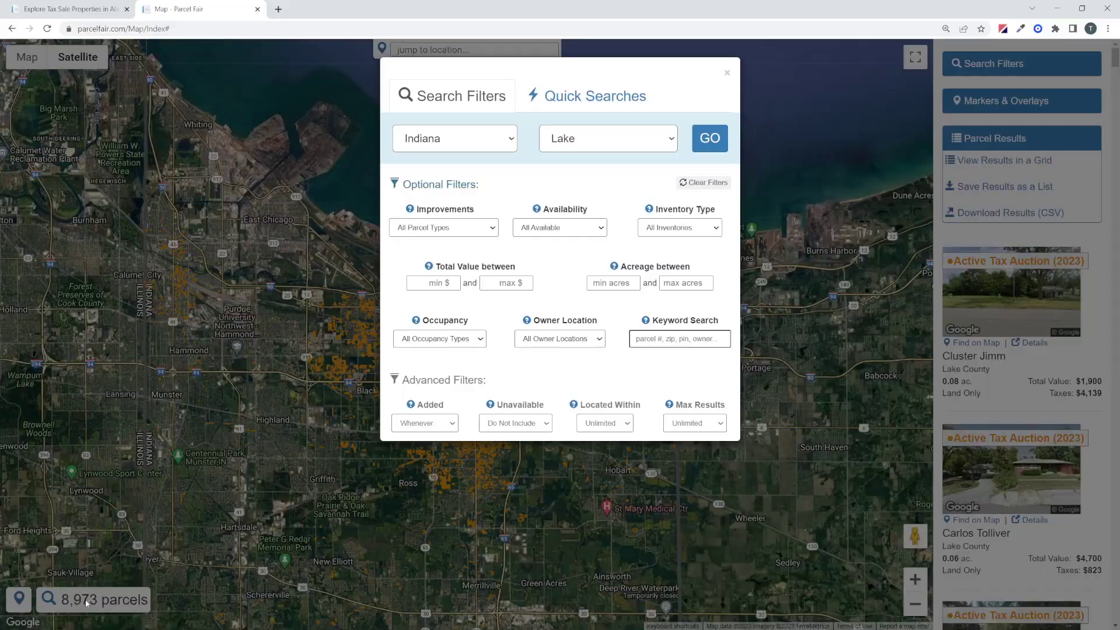
pyautogui.click(727, 73)
pyautogui.scroll(1, 406, 364)
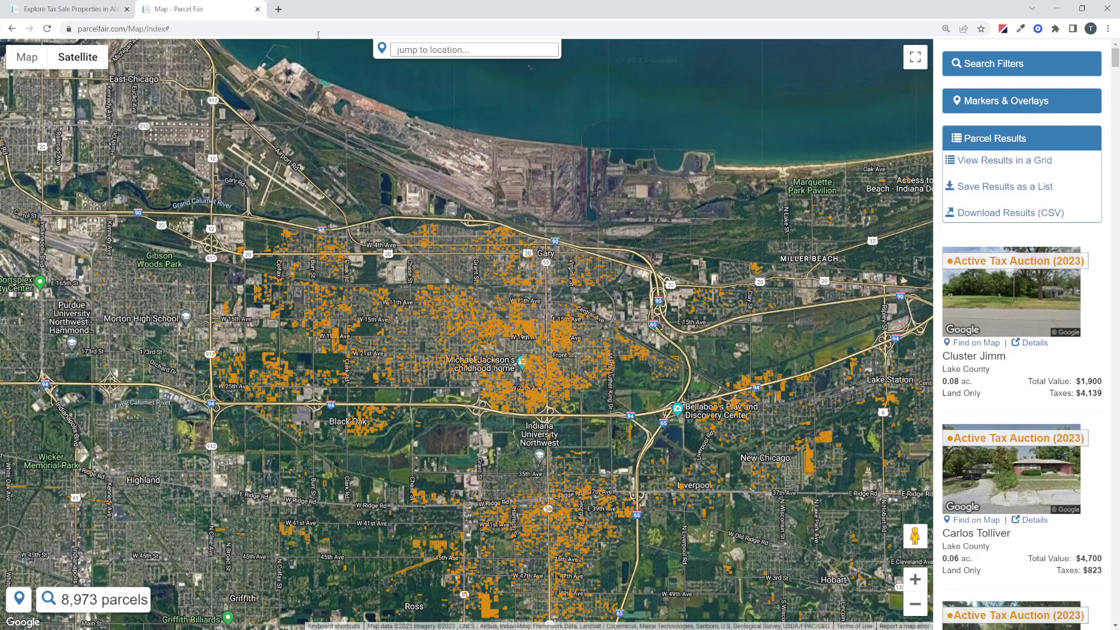
pyautogui.scroll(-1, 219, 327)
# - Pan toward Gary and zoom to street level over the eastern parcels
pyautogui.moveTo(218, 328); pyautogui.dragTo(321, 340)
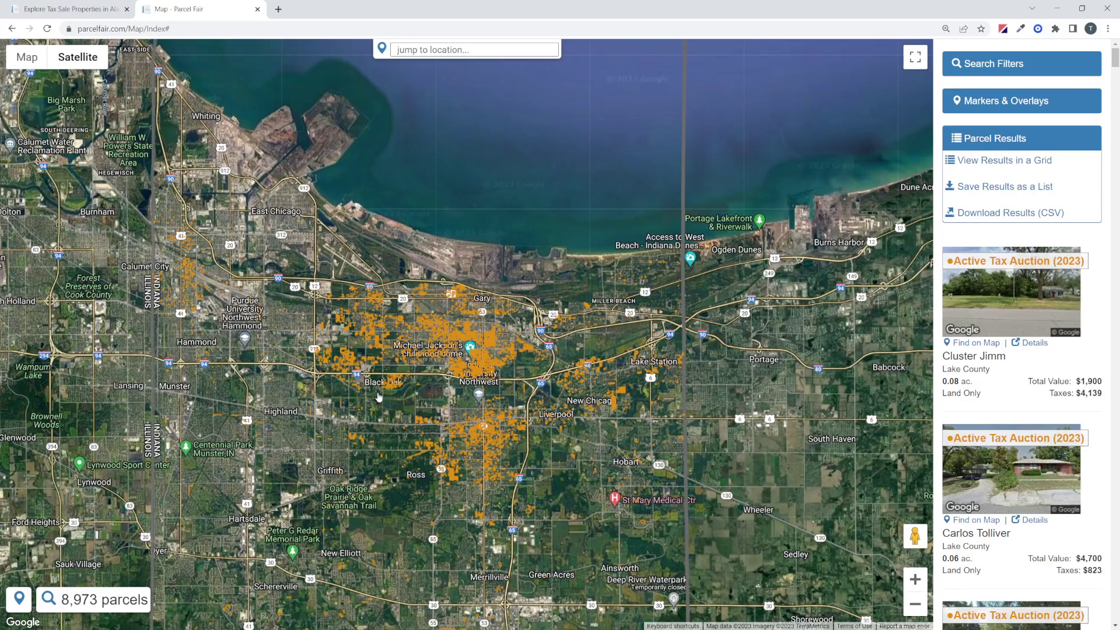
pyautogui.scroll(1, 373, 400)
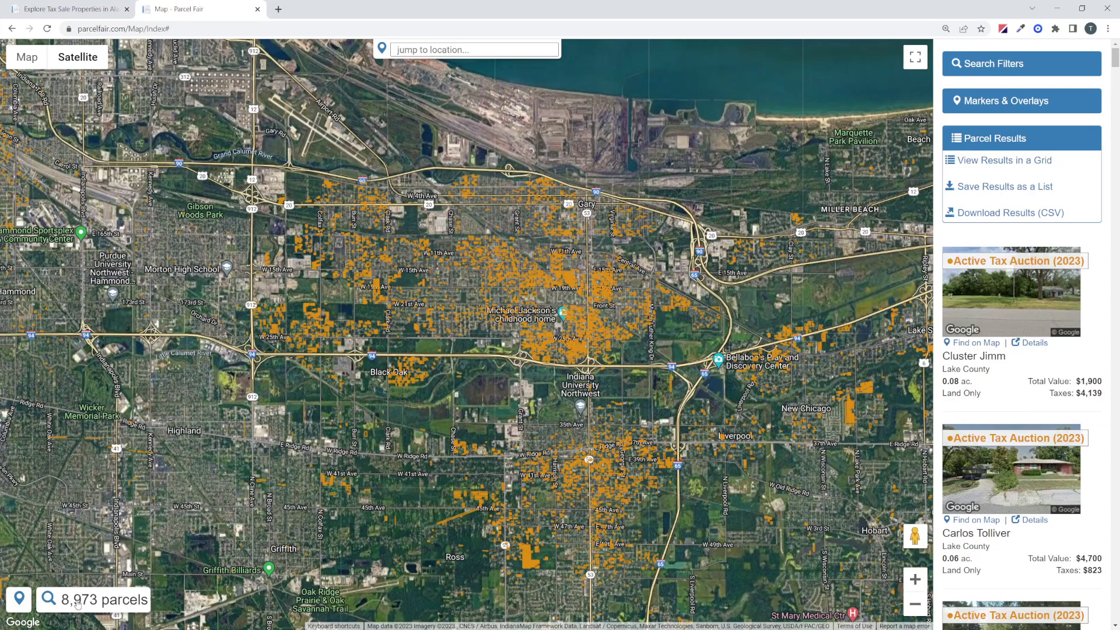
pyautogui.scroll(1, 554, 272)
pyautogui.scroll(2, 515, 268)
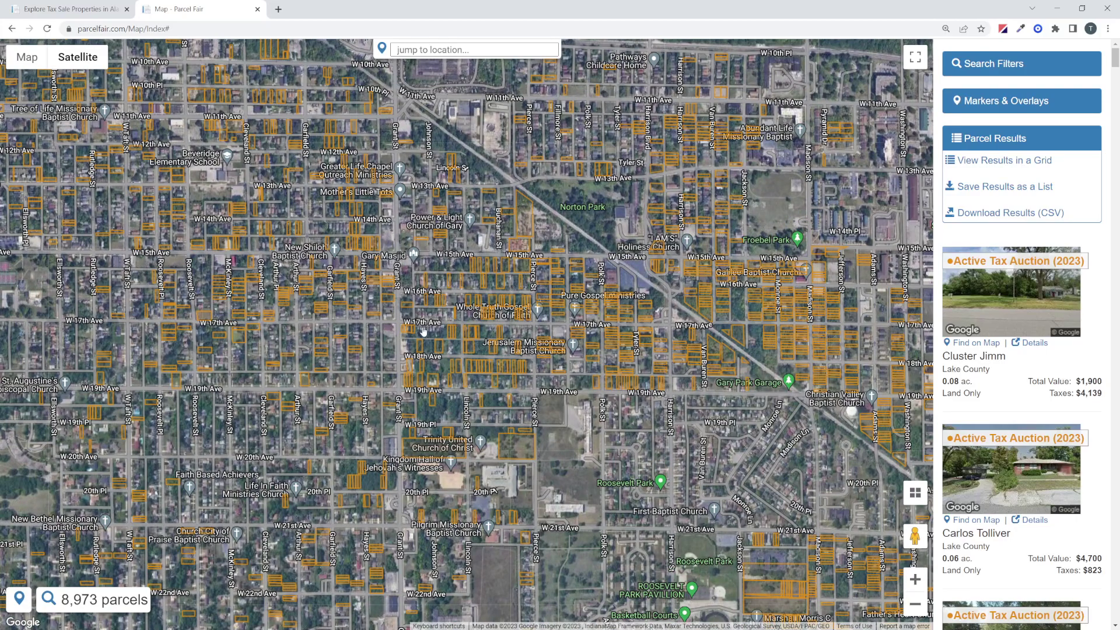
pyautogui.scroll(2, 456, 318)
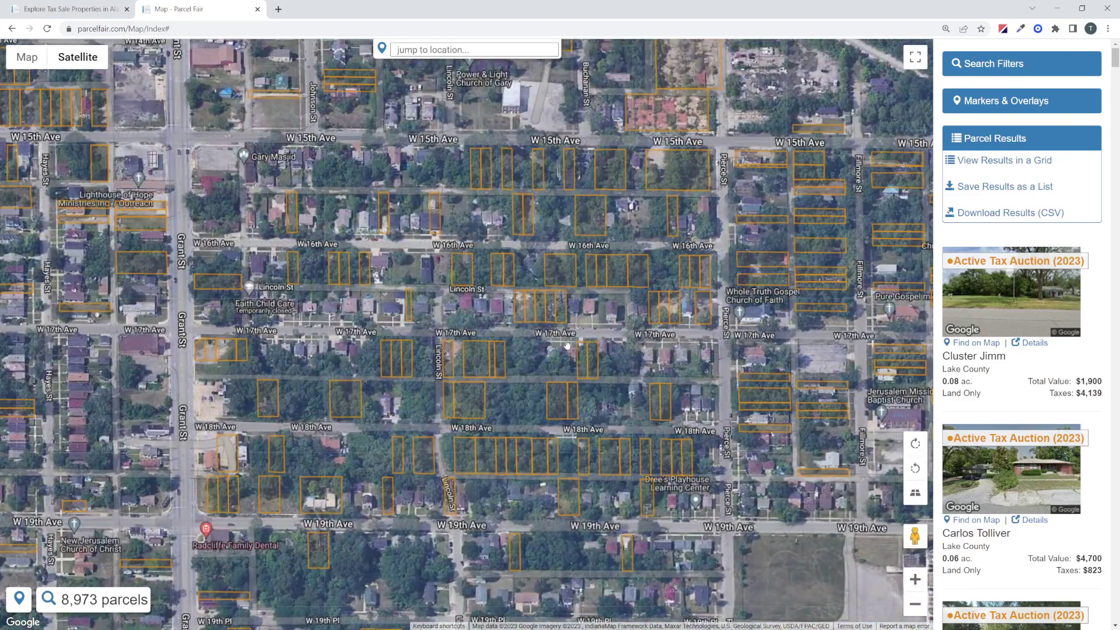
pyautogui.scroll(1, 515, 348)
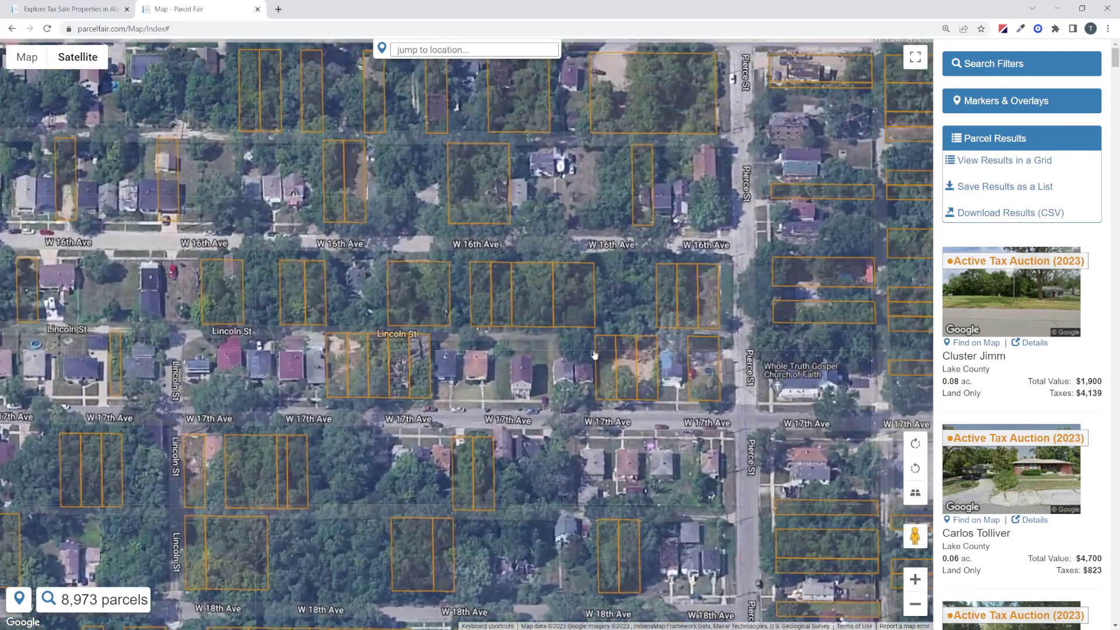
pyautogui.moveTo(594, 354); pyautogui.dragTo(314, 394)
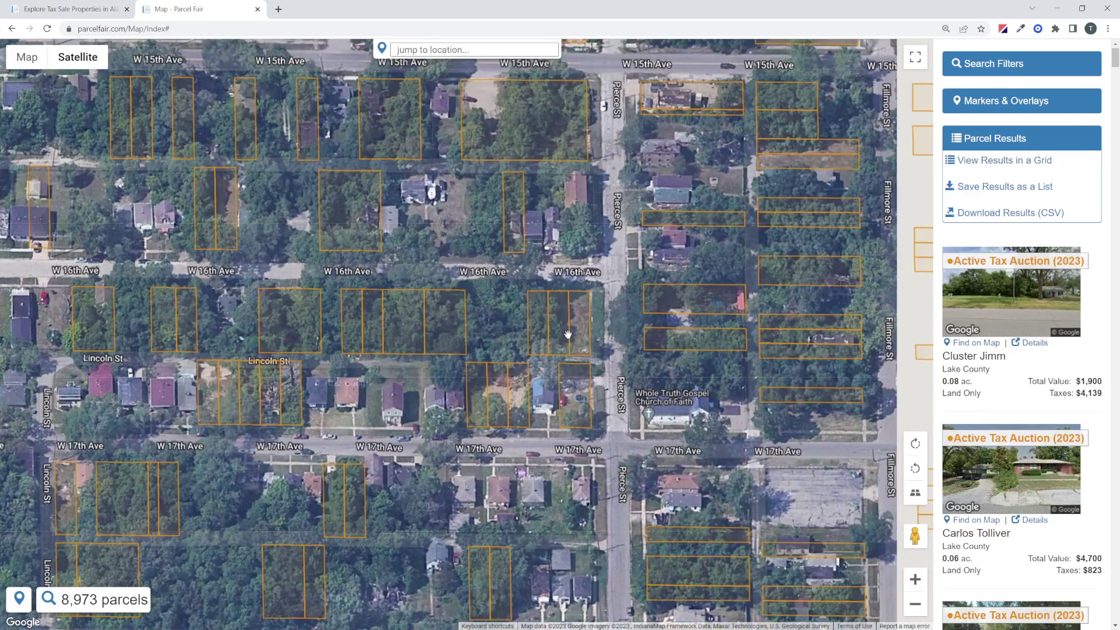
# - Check two parcels' detail popups, close them, and bring up Search Filters for Indiana, Lake
pyautogui.click(408, 364)
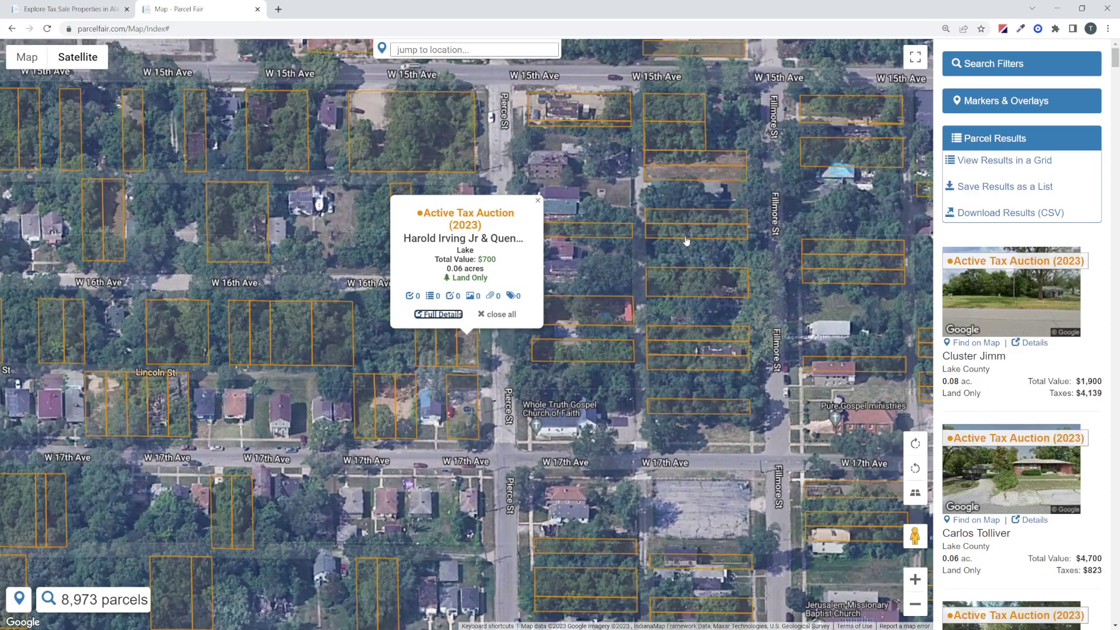
pyautogui.click(521, 348)
pyautogui.click(513, 318)
pyautogui.scroll(-3, 513, 318)
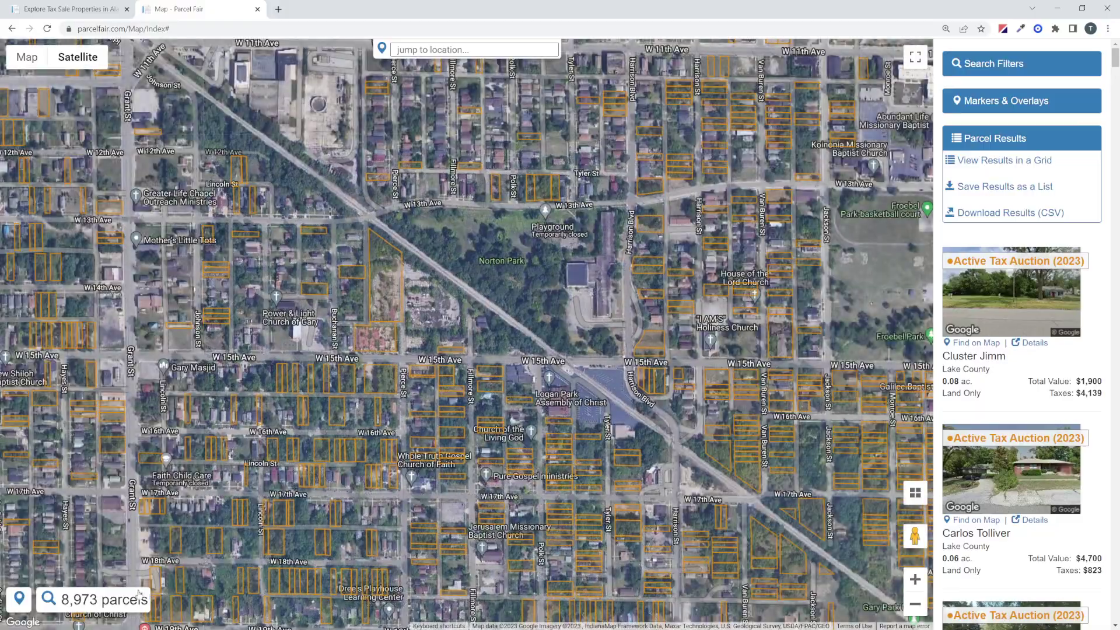
pyautogui.click(114, 595)
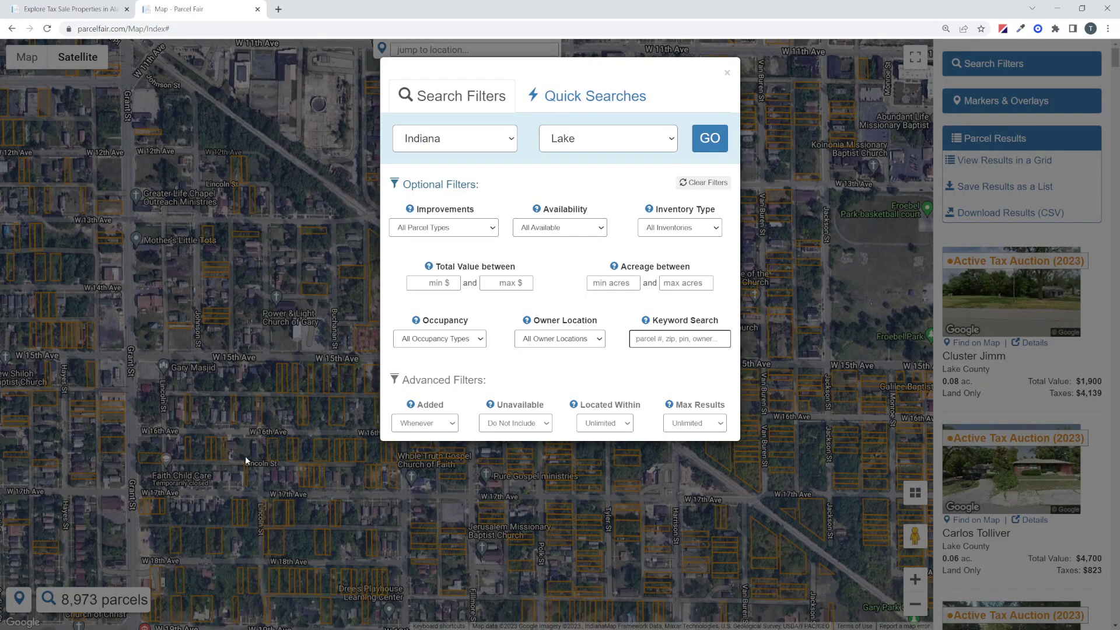
# - Filter to a minimum total value of 50000, leaving 73 parcels, and reframe the Gary lakeshore
pyautogui.click(418, 279)
pyautogui.click(705, 141)
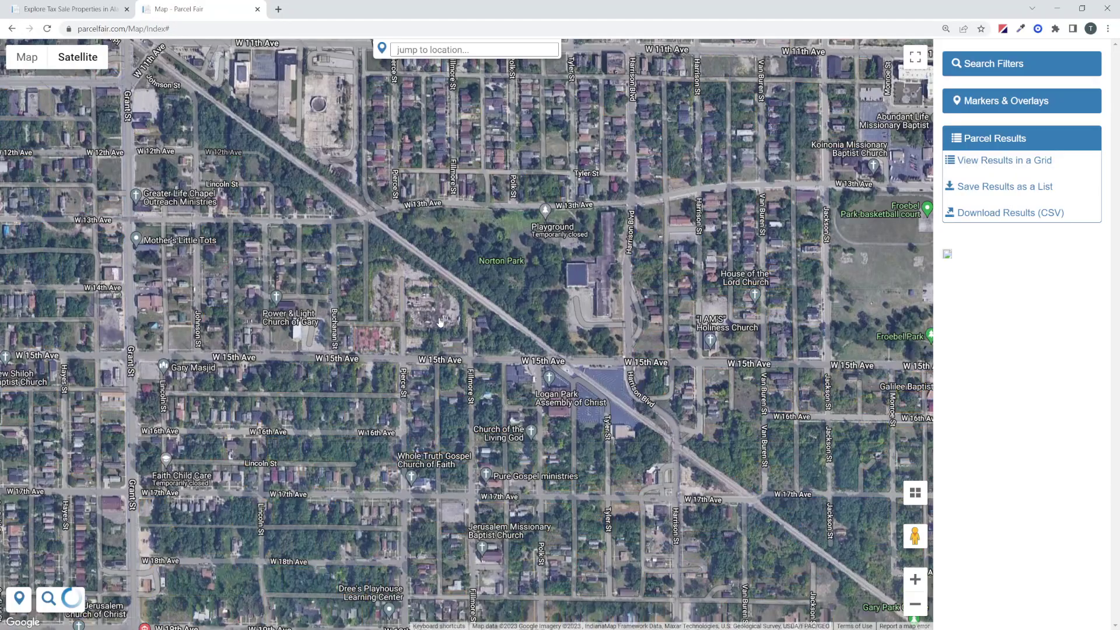
pyautogui.scroll(-4, 377, 384)
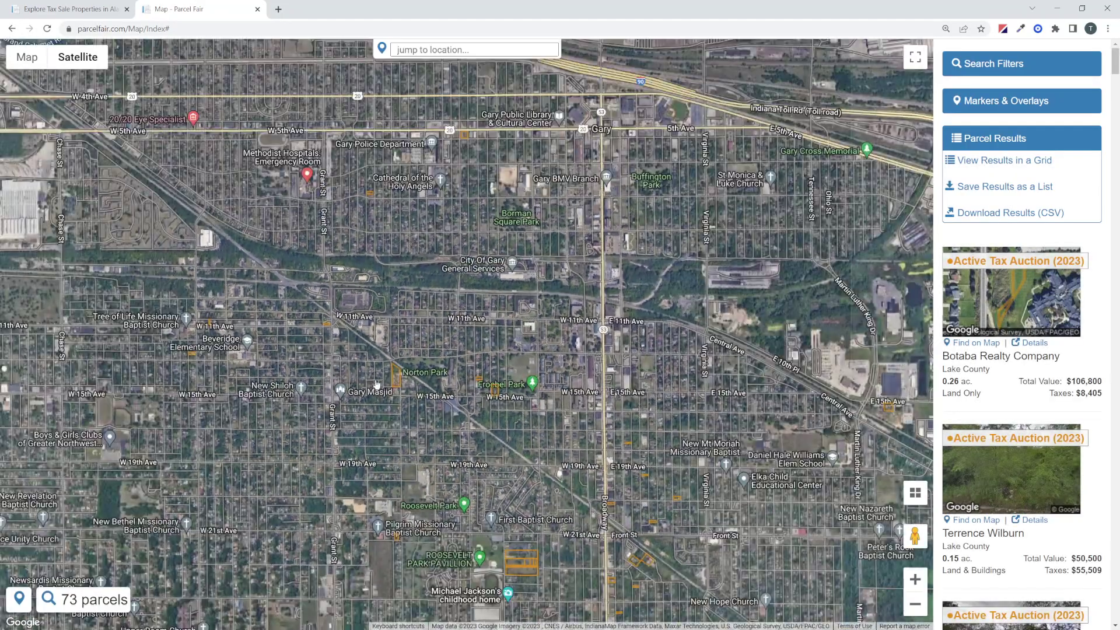
pyautogui.scroll(-2, 374, 387)
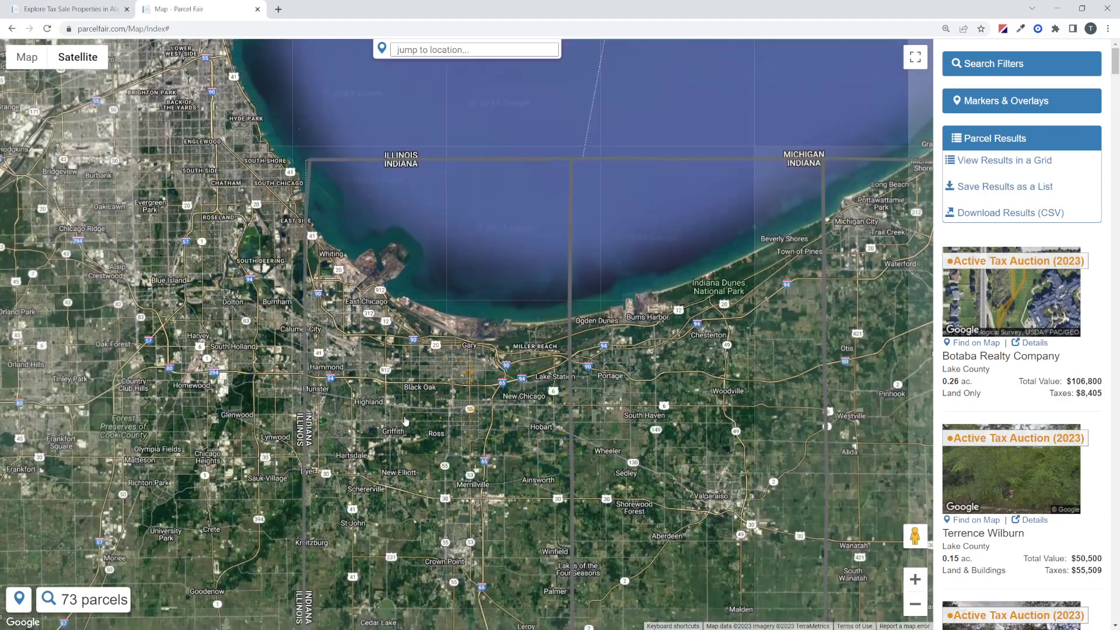
pyautogui.scroll(-1, 405, 420)
pyautogui.moveTo(405, 420); pyautogui.dragTo(404, 282)
pyautogui.scroll(1, 405, 282)
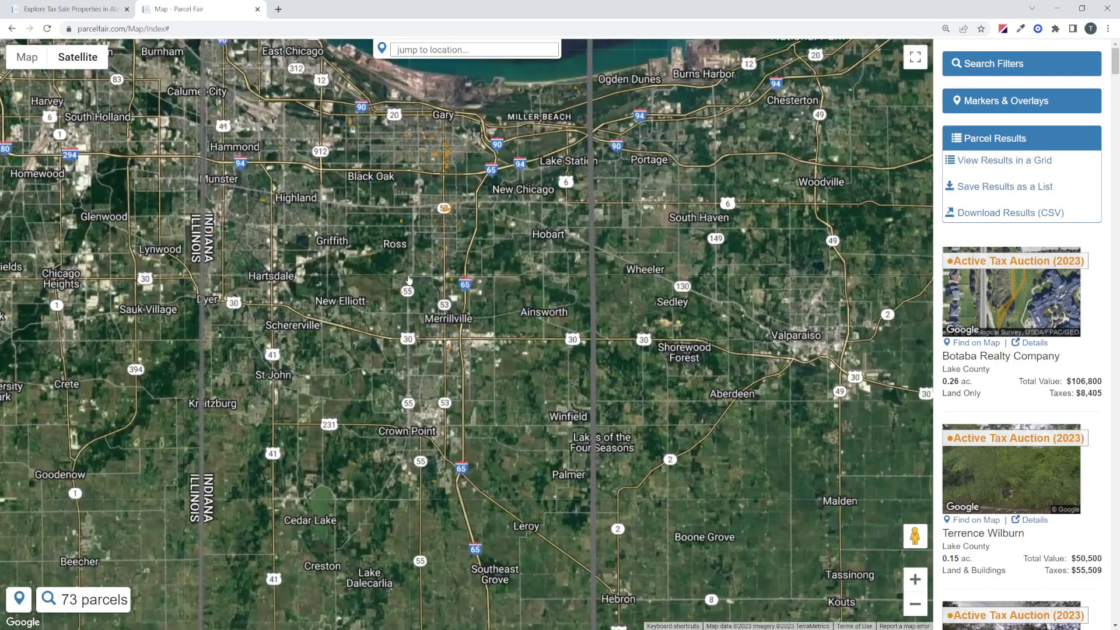
pyautogui.scroll(1, 408, 281)
pyautogui.moveTo(408, 281); pyautogui.dragTo(366, 544)
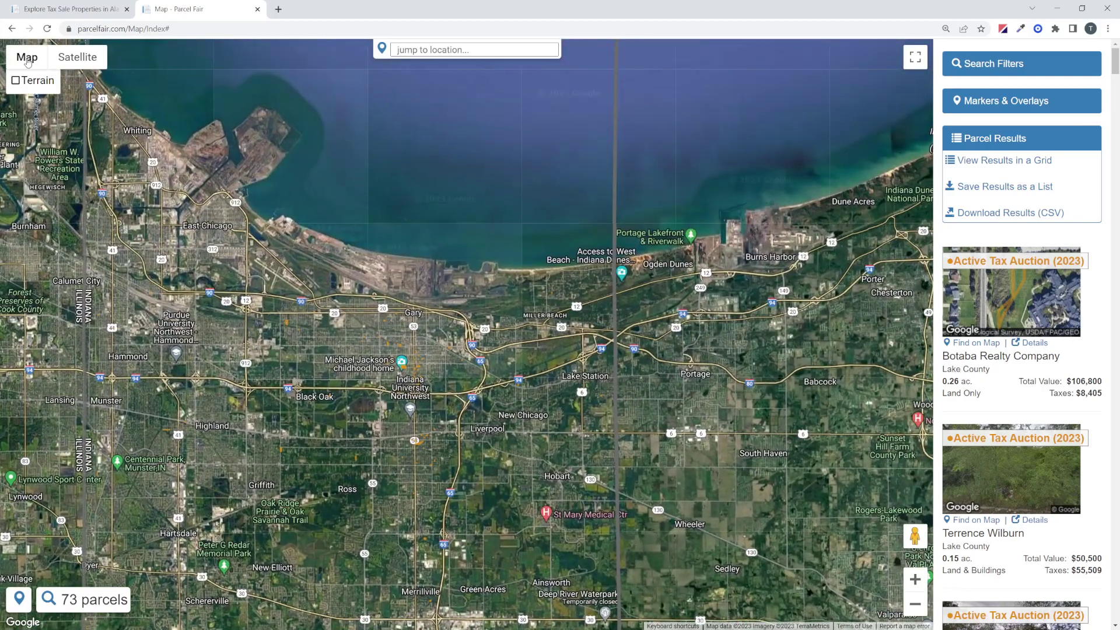
# - Switch to the road map and frame the filtered parcels around W 7th–10th Ave in Gary
pyautogui.click(24, 55)
pyautogui.scroll(1, 336, 409)
pyautogui.scroll(2, 464, 373)
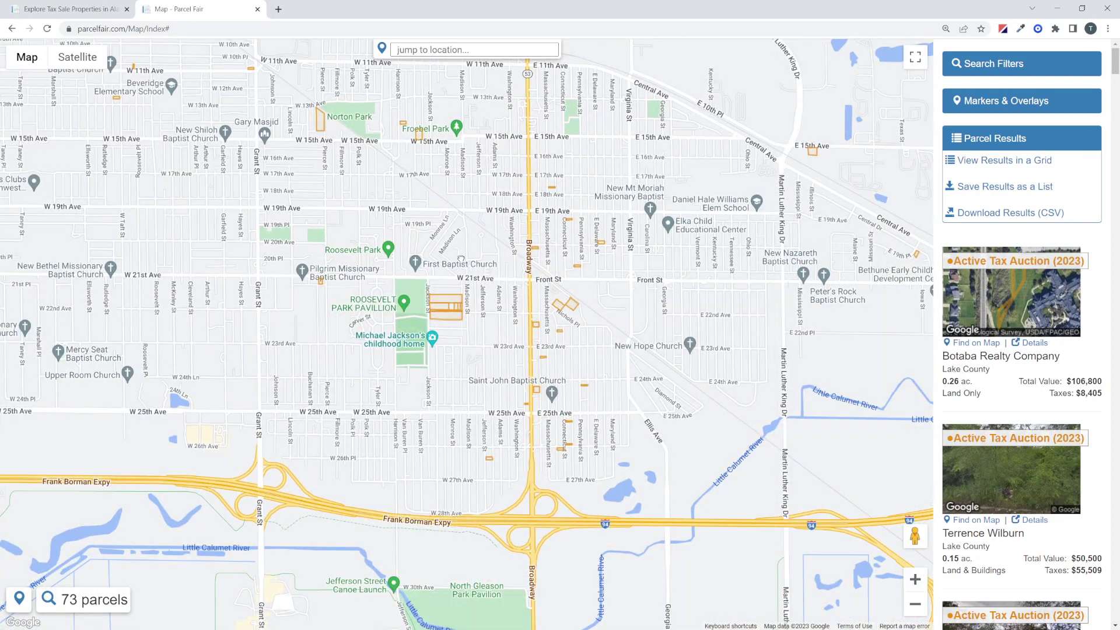
pyautogui.moveTo(461, 257); pyautogui.dragTo(511, 372)
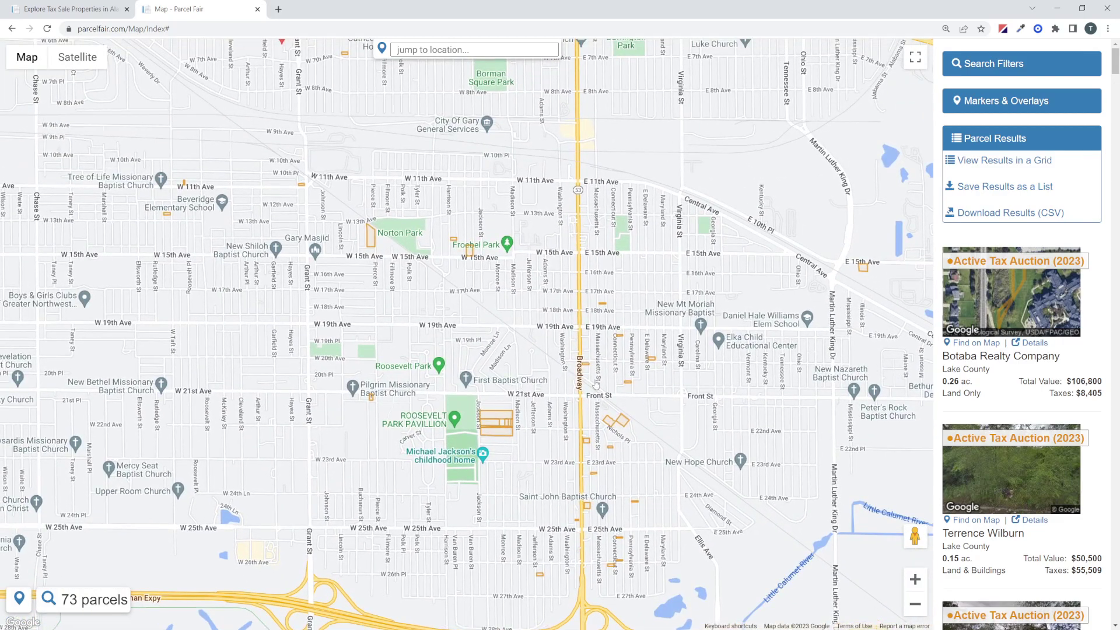
pyautogui.scroll(-1, 595, 379)
pyautogui.scroll(-7, 1008, 379)
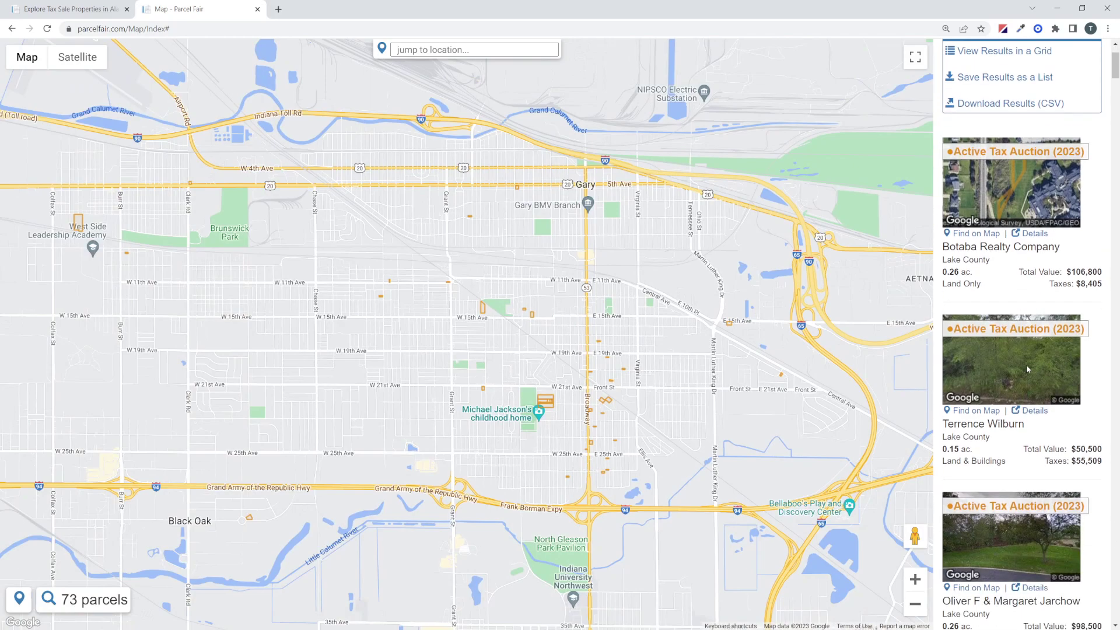
pyautogui.scroll(-3, 1031, 360)
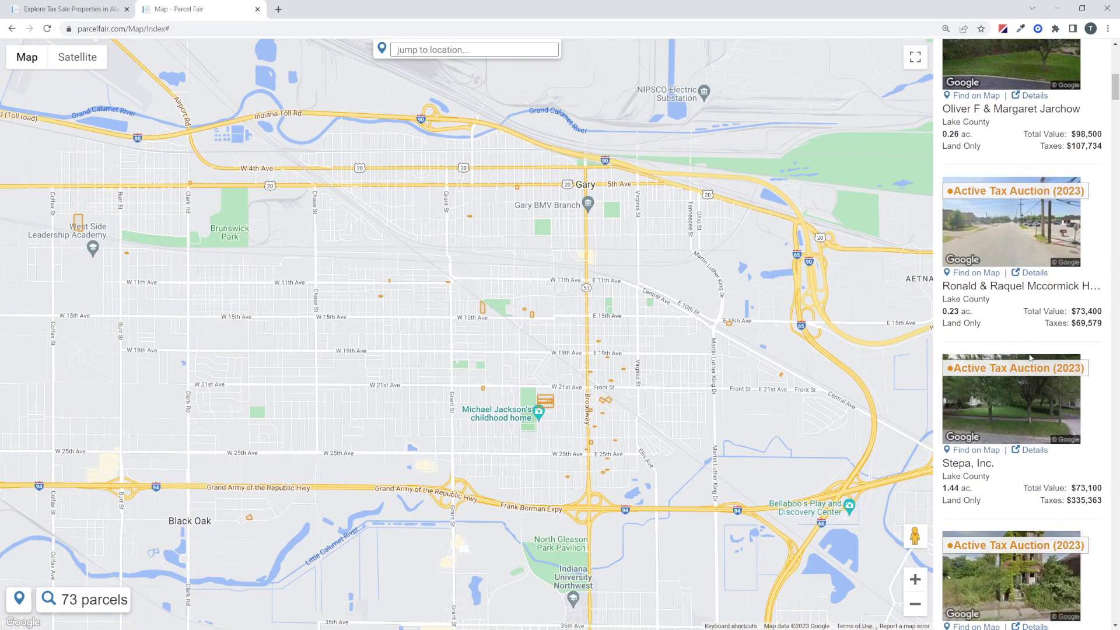
# - Collapse and re-expand Parcel Results to reveal its grid, list and CSV options
pyautogui.scroll(10, 1014, 356)
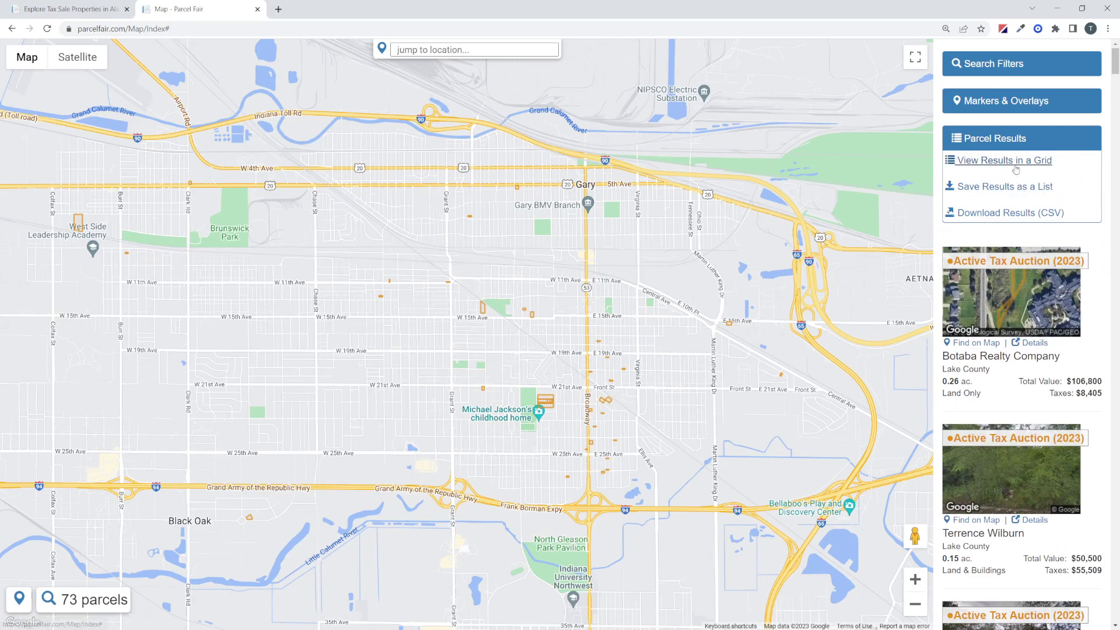
pyautogui.click(1010, 140)
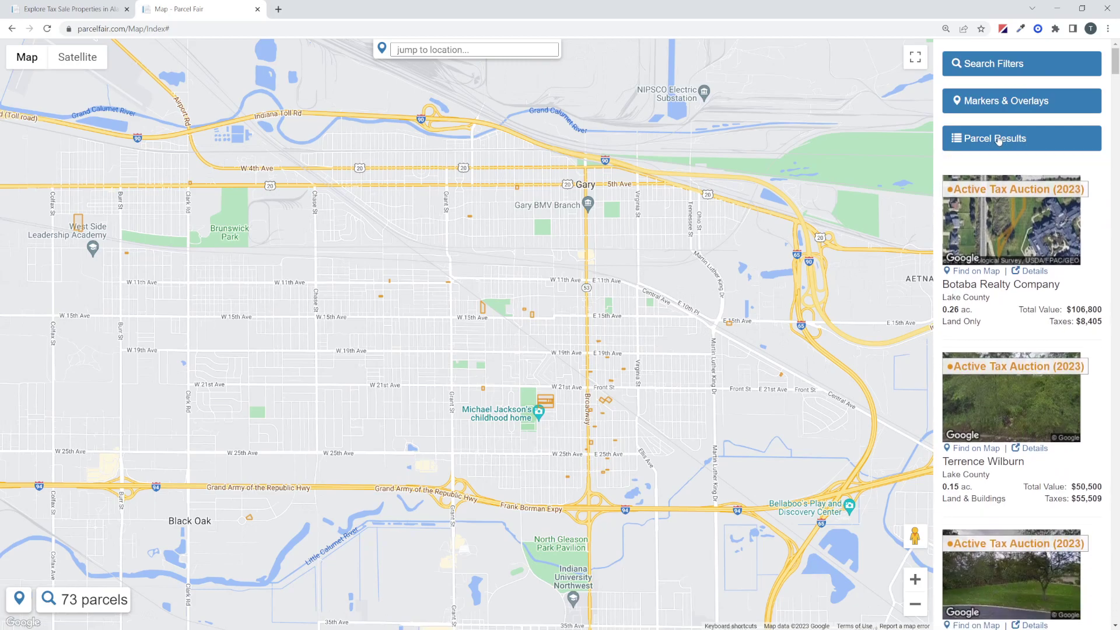
pyautogui.click(1015, 141)
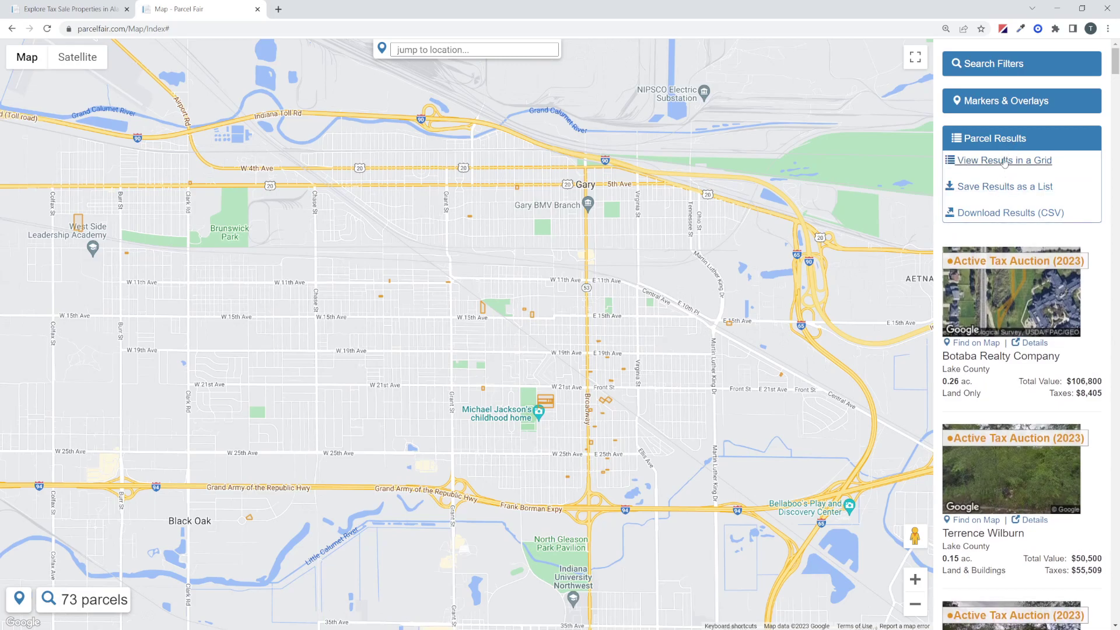
# - Open the 73 filtered parcels in the Parcel Search grid
pyautogui.click(998, 161)
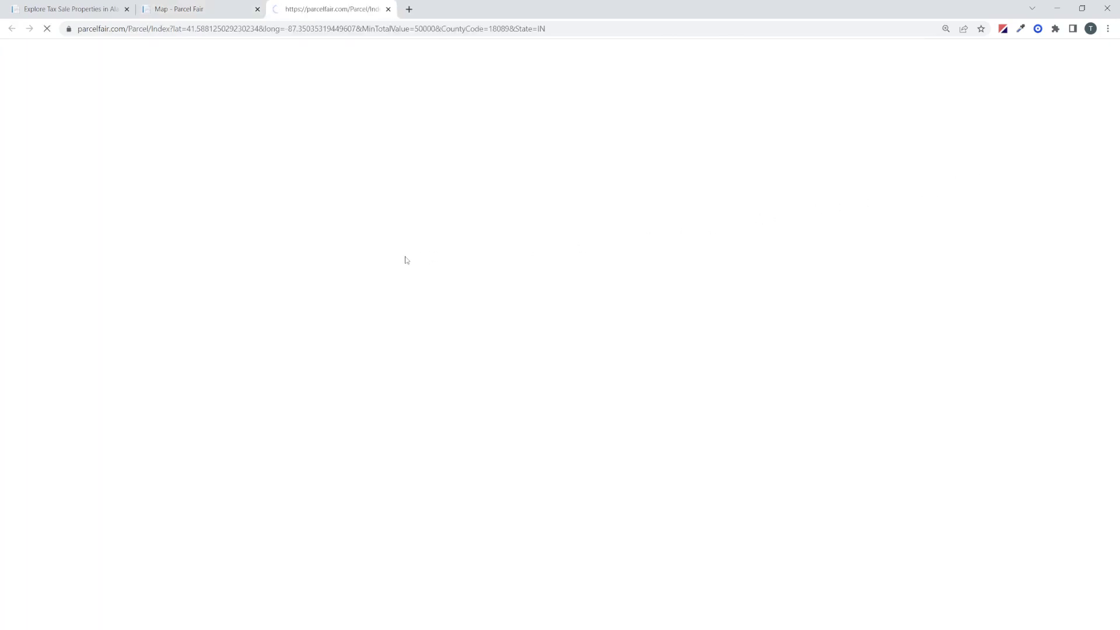
pyautogui.scroll(-2, 508, 310)
pyautogui.scroll(2, 508, 310)
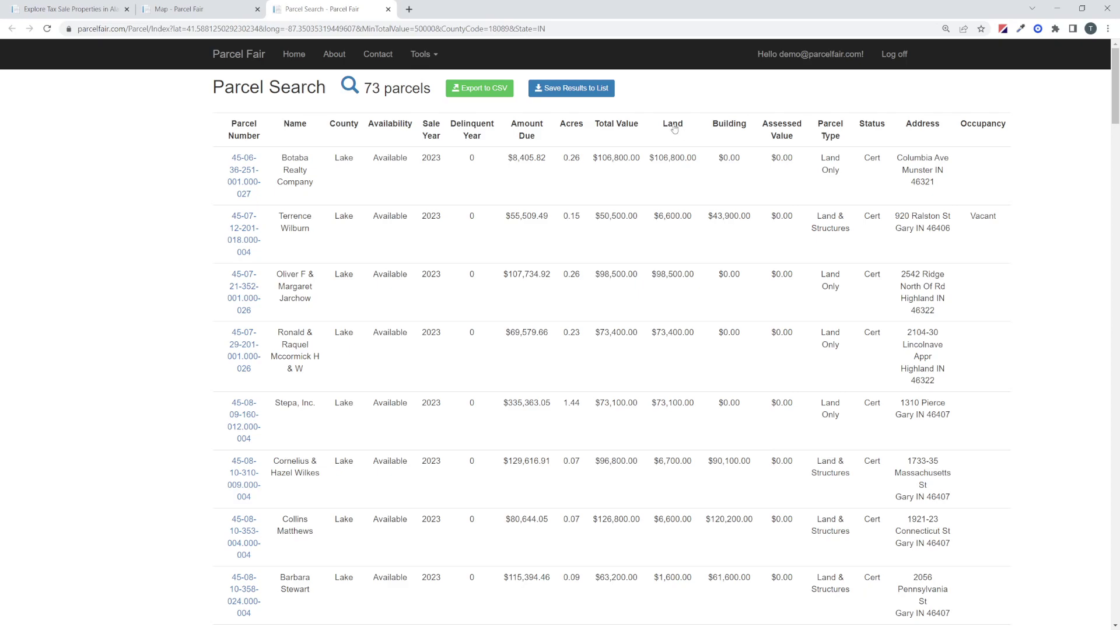
# - Sort descending by Total Value, then by Building value, and start saving results to a list
pyautogui.click(638, 125)
pyautogui.click(628, 125)
pyautogui.click(724, 123)
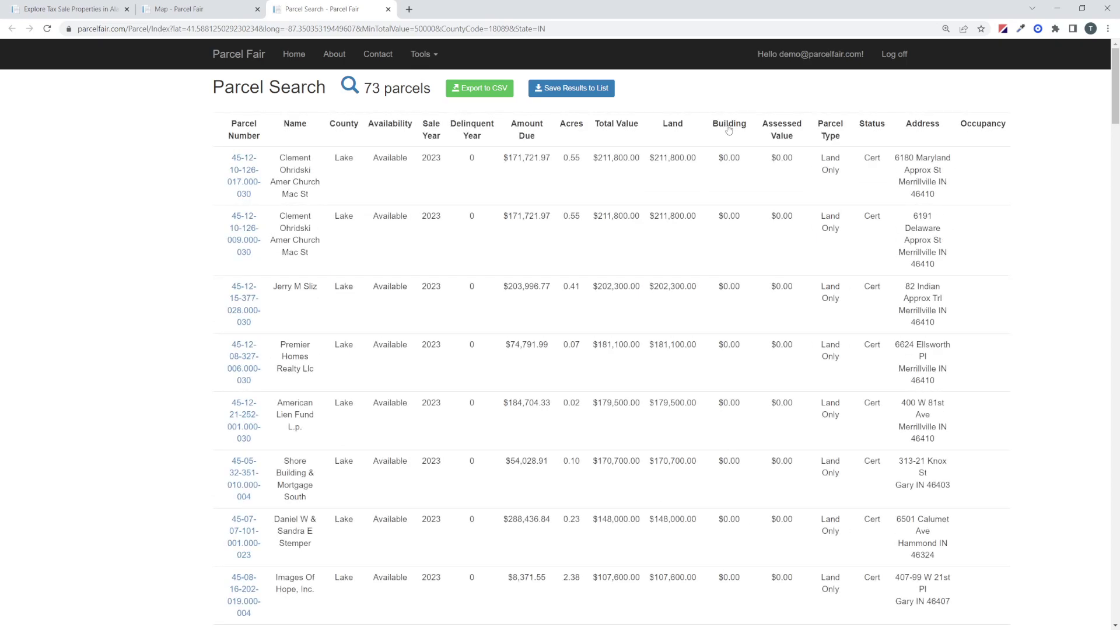
pyautogui.click(726, 124)
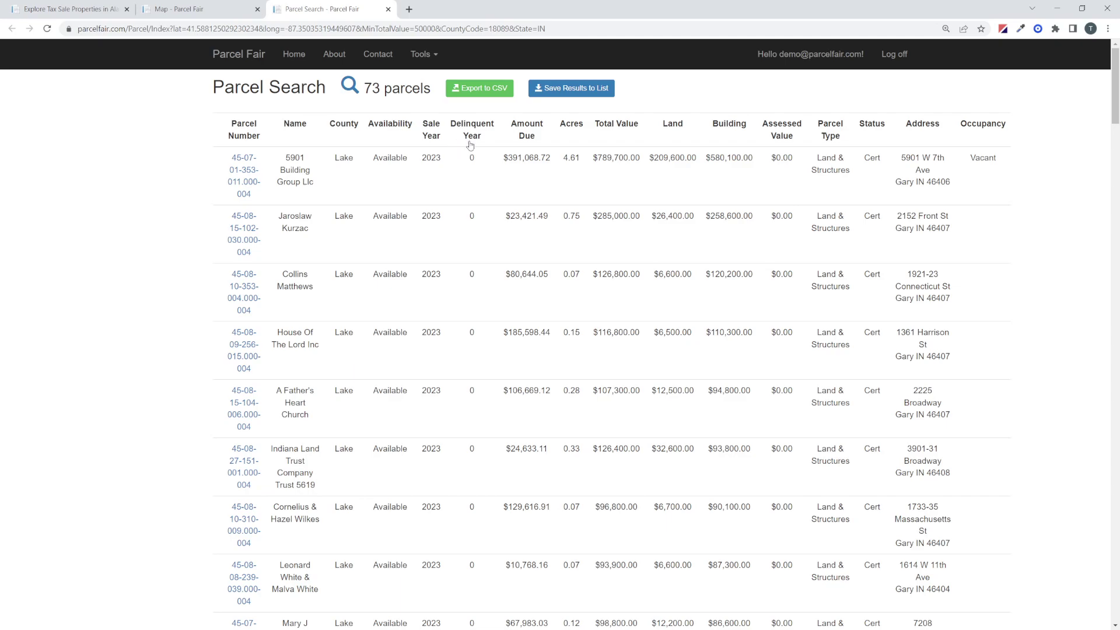
pyautogui.click(574, 93)
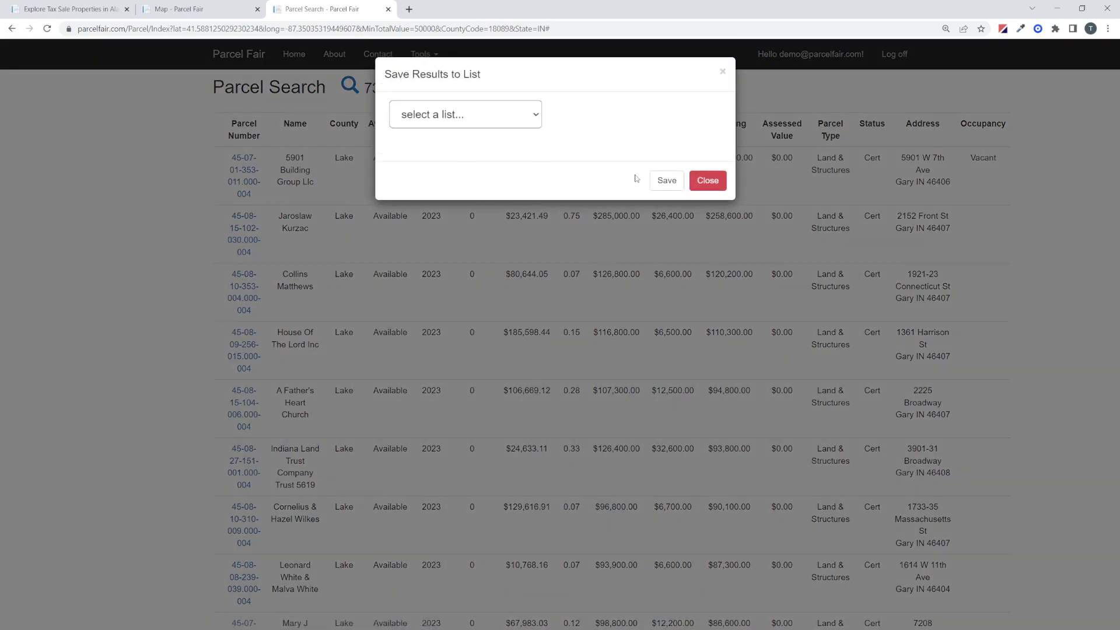
pyautogui.click(700, 181)
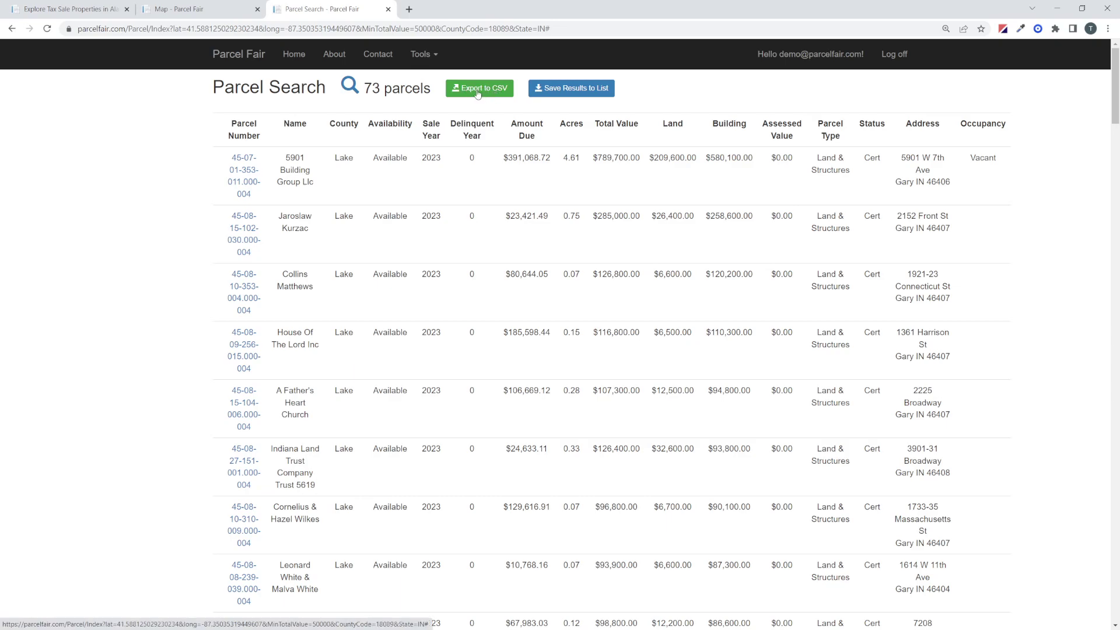
# - Export the 73 parcels to CSV and open the downloaded export (4).csv
pyautogui.click(495, 92)
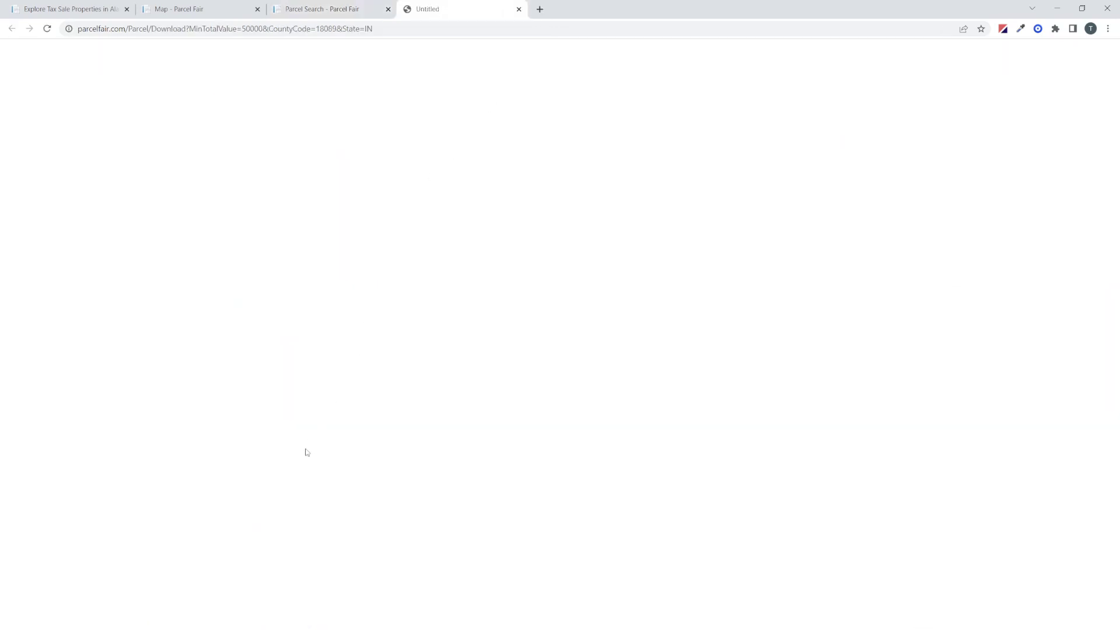
pyautogui.click(47, 615)
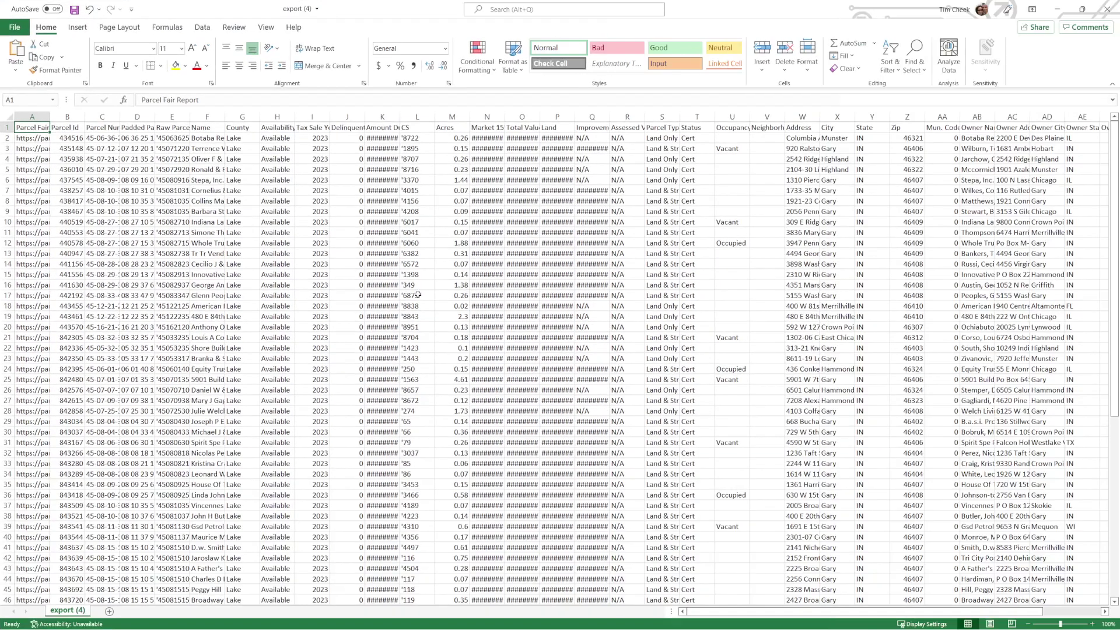
# - Autofit columns N–Q and widen column A to show the full parcel URLs
pyautogui.moveTo(487, 117); pyautogui.dragTo(608, 119)
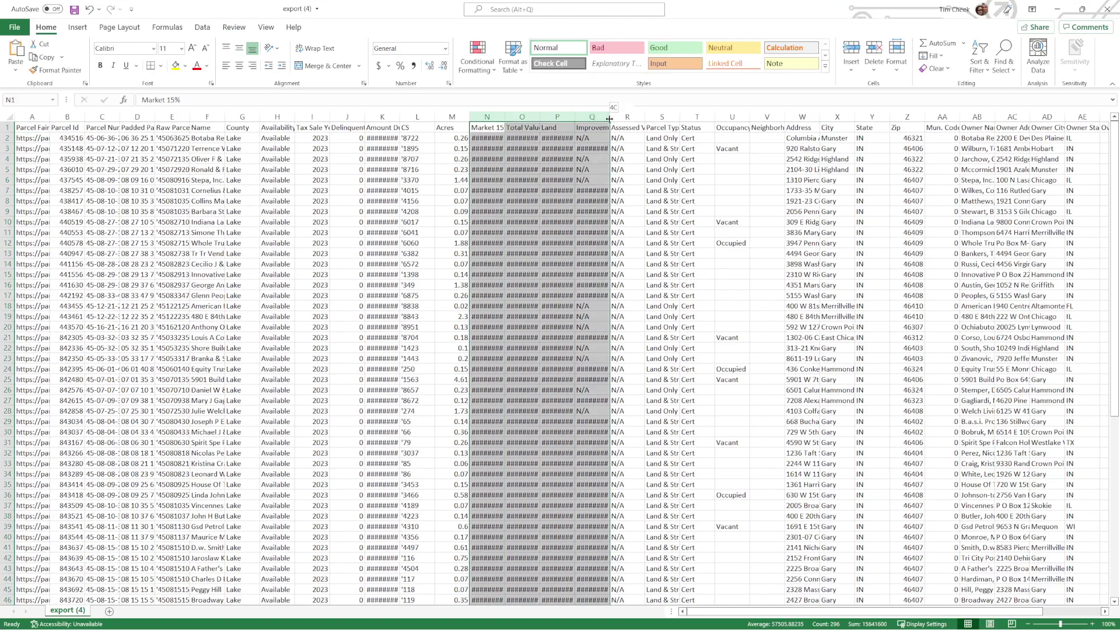
pyautogui.doubleClick(609, 119)
pyautogui.click(68, 158)
pyautogui.moveTo(53, 118); pyautogui.dragTo(126, 118)
pyautogui.click(70, 200)
# - Review the parcel rows 9–21, then close Excel without saving
pyautogui.moveTo(155, 208); pyautogui.dragTo(857, 333)
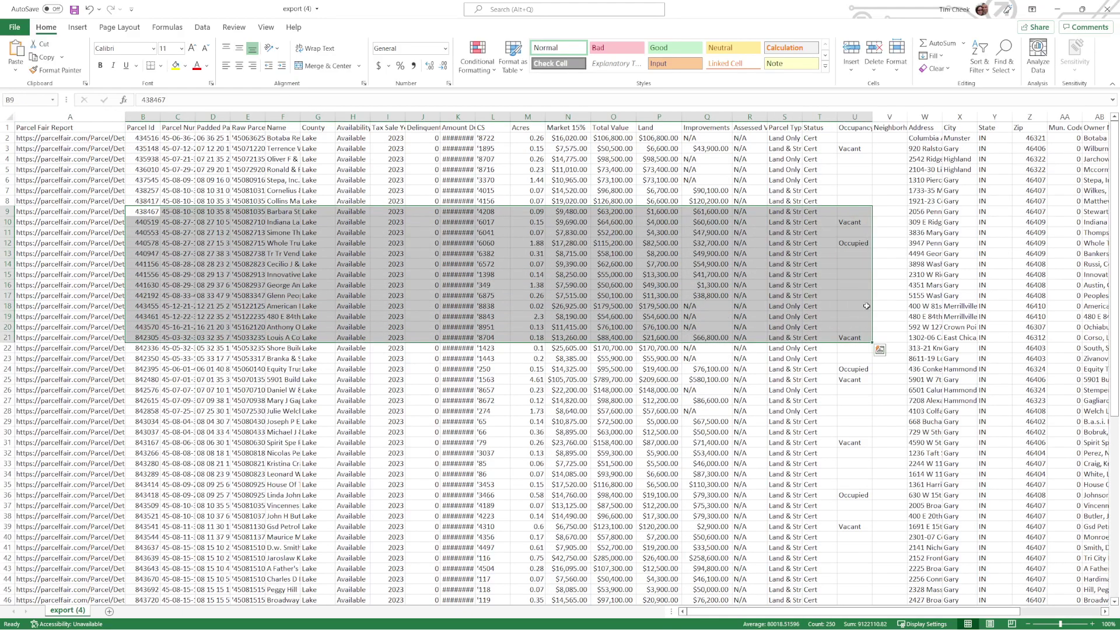
pyautogui.scroll(-14, 843, 348)
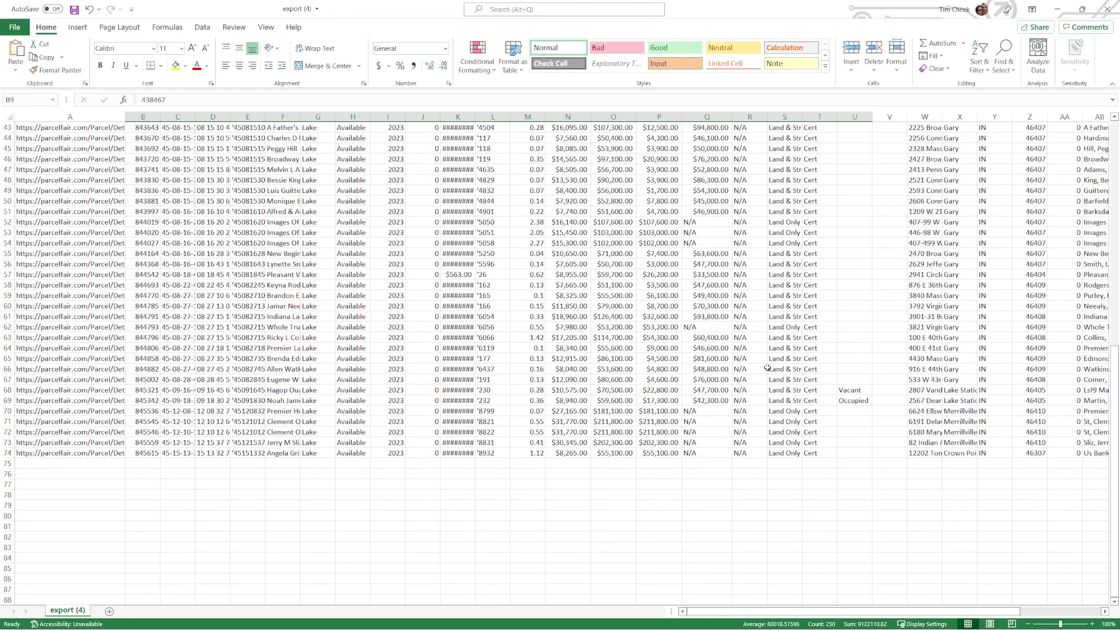
pyautogui.scroll(14, 768, 368)
pyautogui.click(707, 400)
pyautogui.click(1107, 9)
pyautogui.click(559, 333)
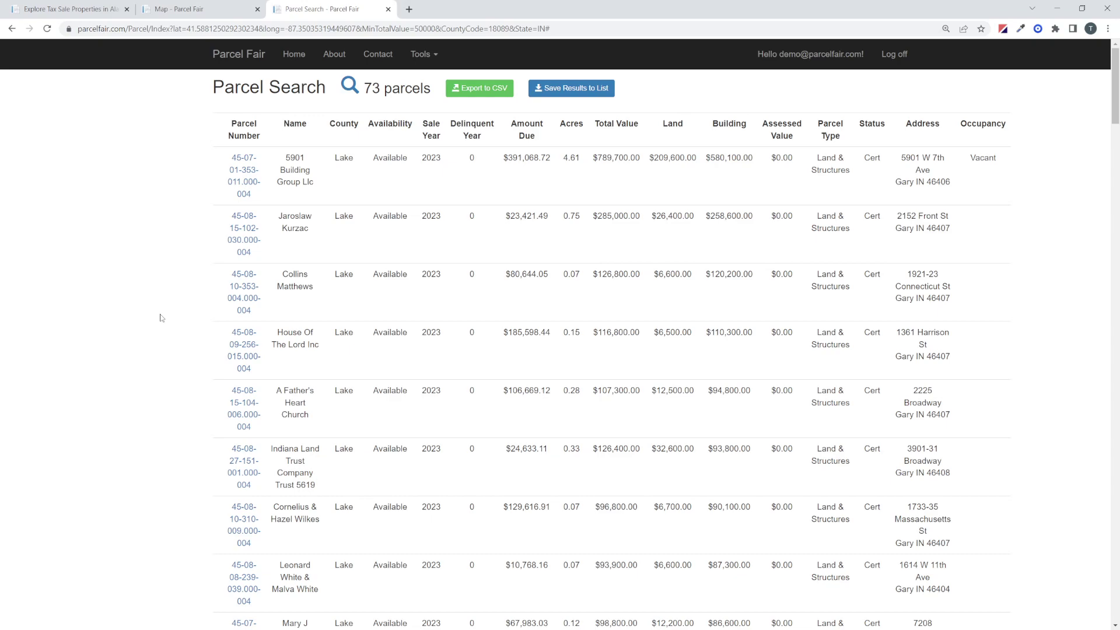
# - Go back to the map tab and frame the 73 parcels from Gary to Merrillville below Lake Michigan
pyautogui.hotkey('ctrl', 'shift', 'Tab')
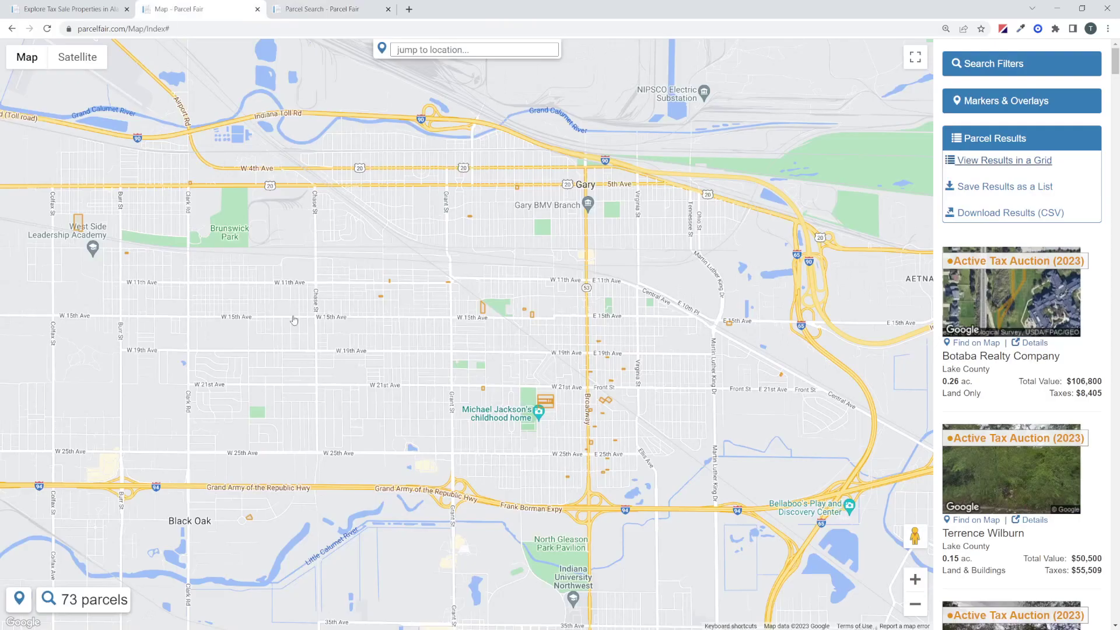
pyautogui.scroll(-5, 376, 421)
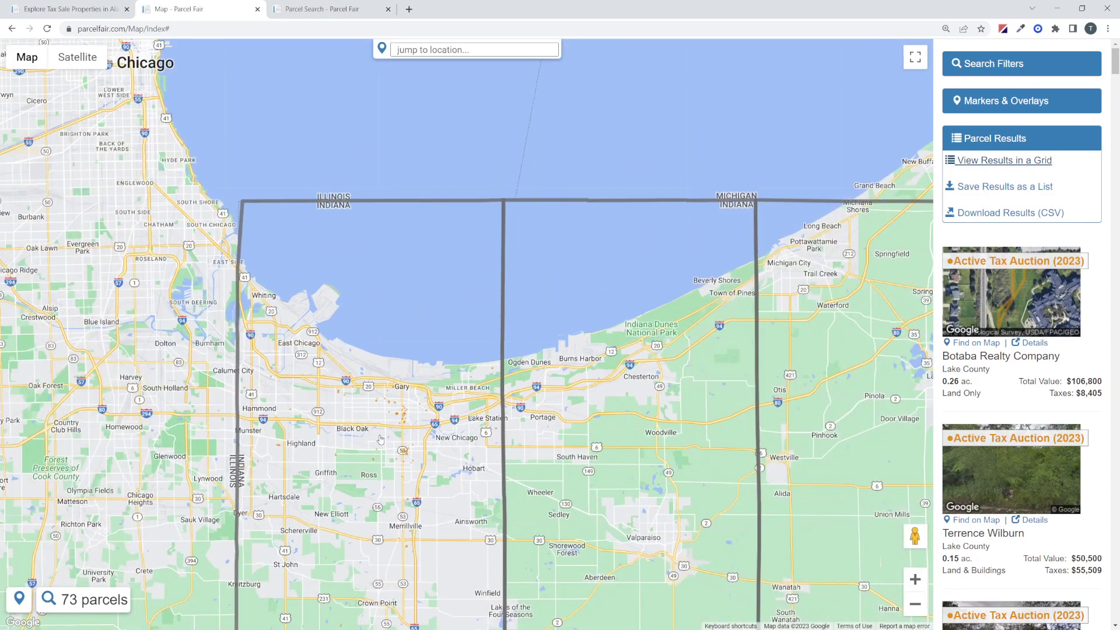
pyautogui.scroll(3, 388, 399)
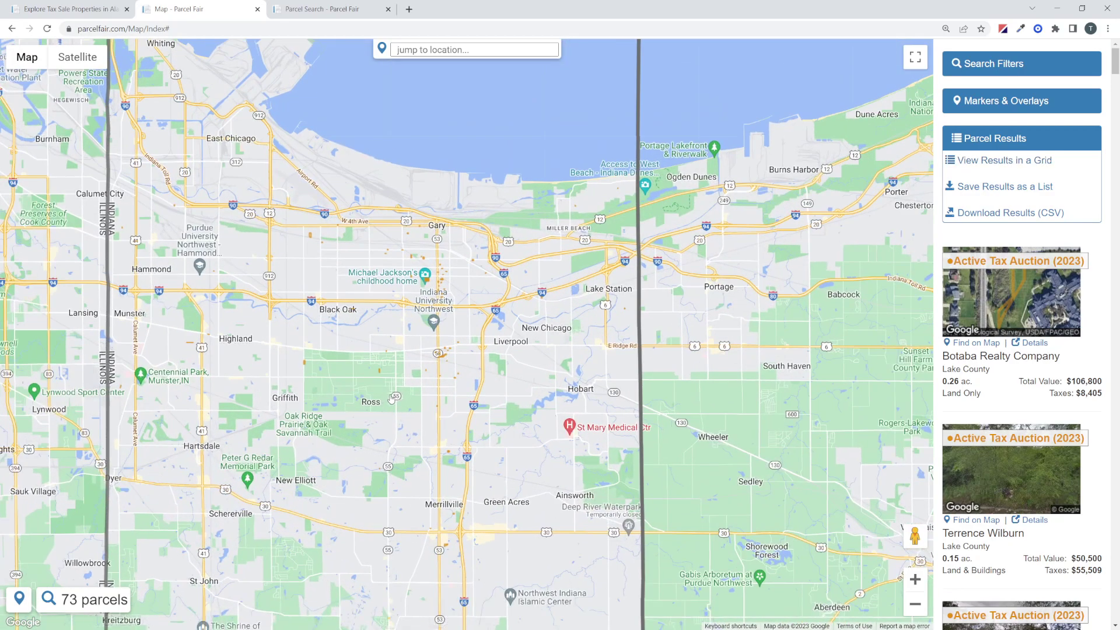
pyautogui.moveTo(402, 320); pyautogui.dragTo(391, 412)
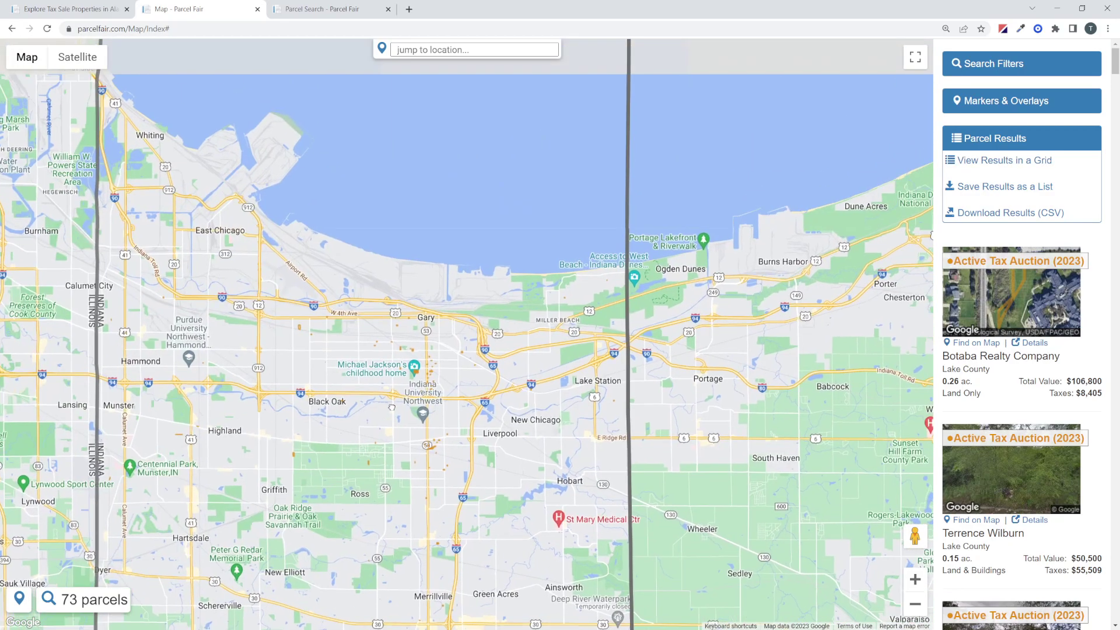